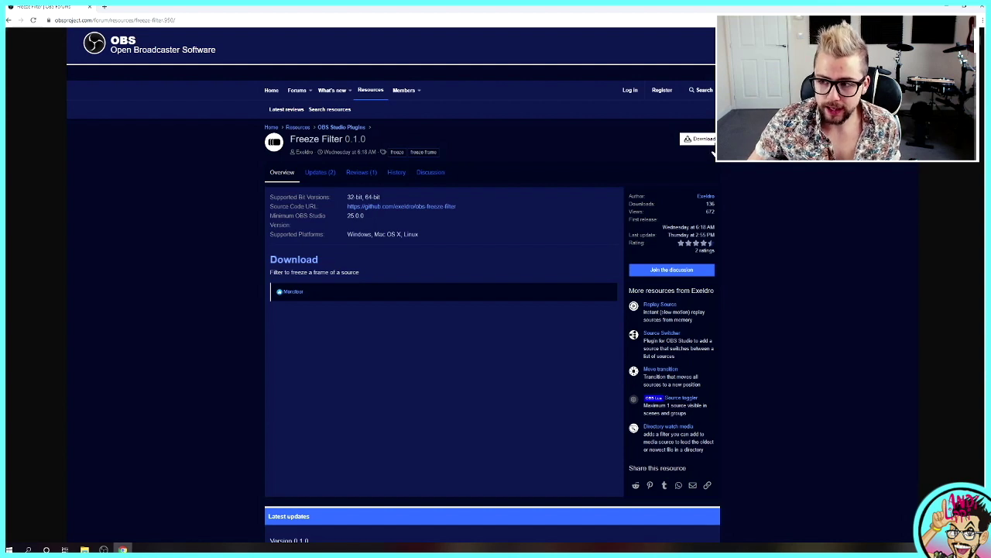
# - Download freeze-filter-0.1.0-win64.zip from OBS Forums and open it to show its folders
pyautogui.click(706, 140)
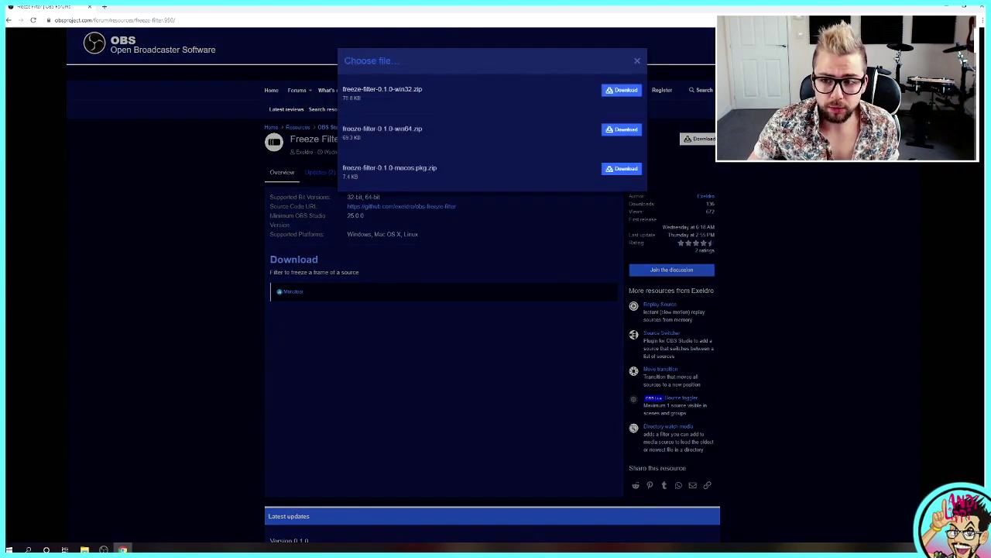
pyautogui.click(622, 136)
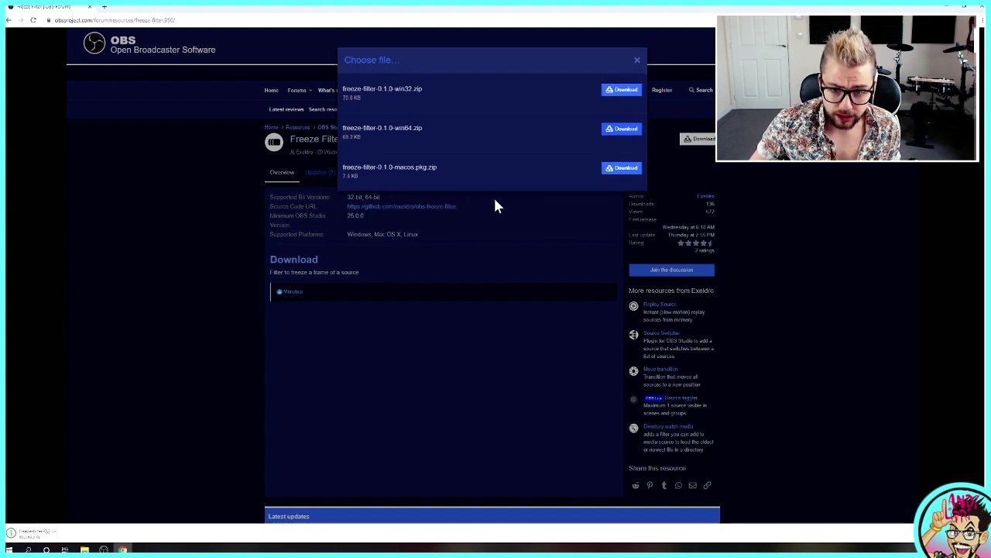
pyautogui.moveTo(34, 535); pyautogui.dragTo(40, 536)
pyautogui.click(39, 535)
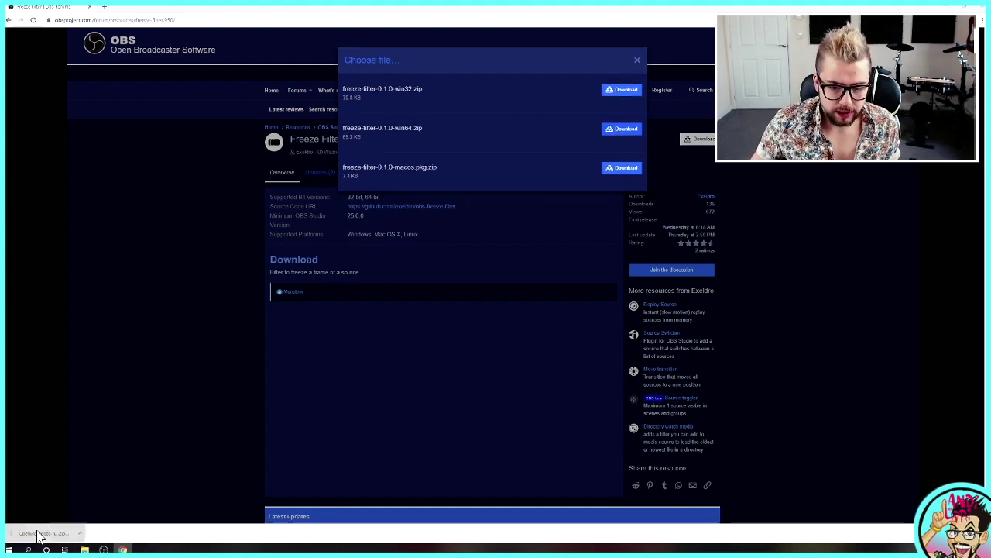
# - Copy the data and obs-plugins folders from the Freeze Filter zip
pyautogui.moveTo(490, 169); pyautogui.dragTo(456, 148)
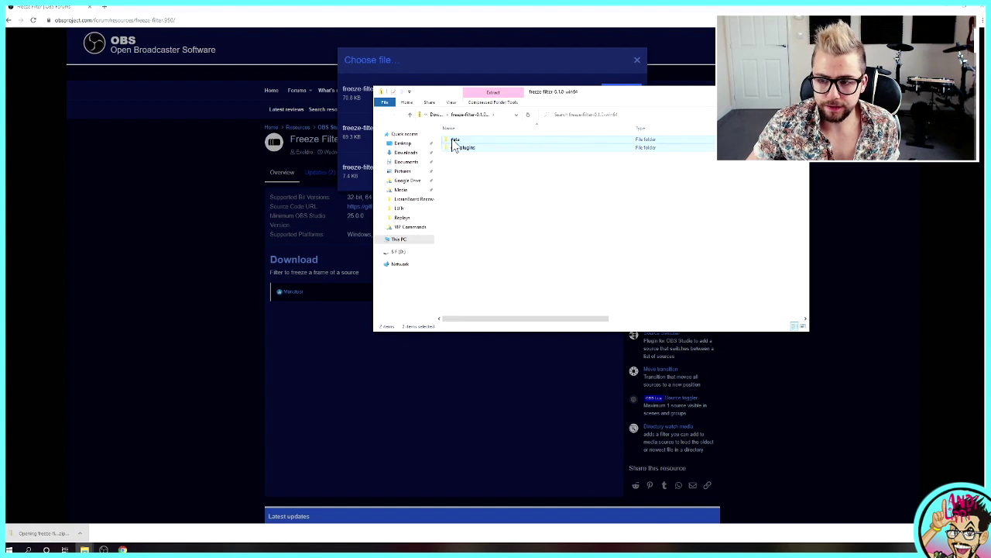
pyautogui.rightClick(454, 141)
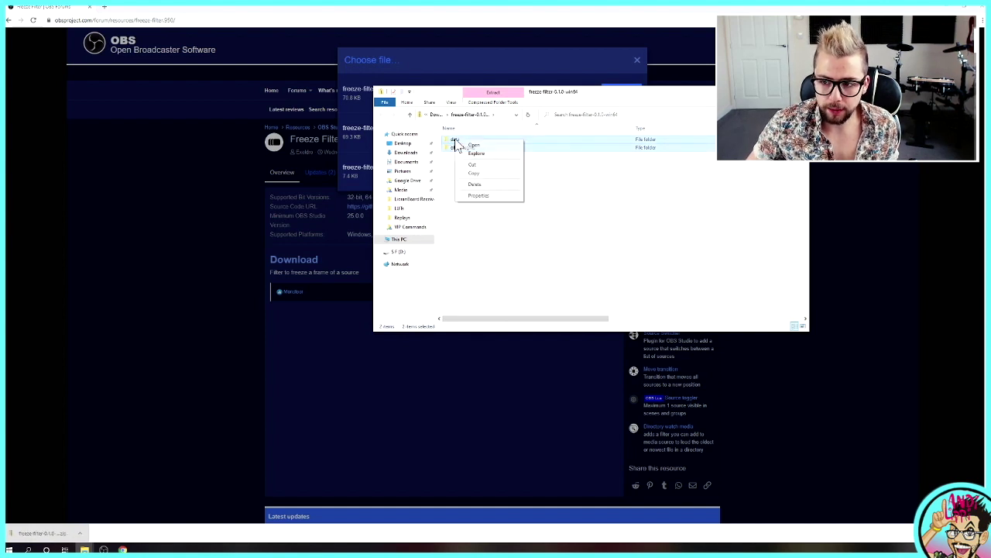
pyautogui.click(475, 177)
# - Paste them into C:\Program Files (x86)\obs-studio, dismiss the replace prompt, and close Explorer
pyautogui.click(401, 239)
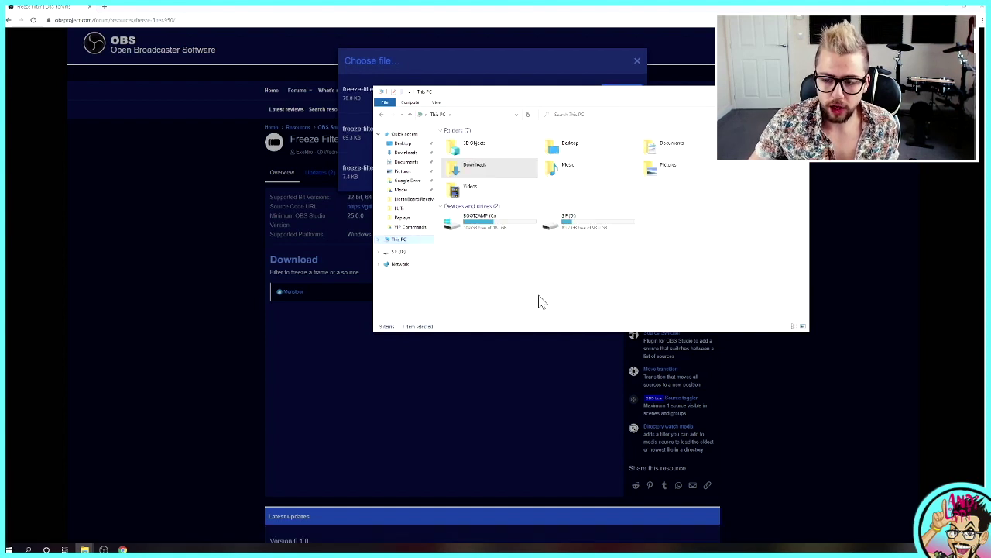
pyautogui.doubleClick(462, 228)
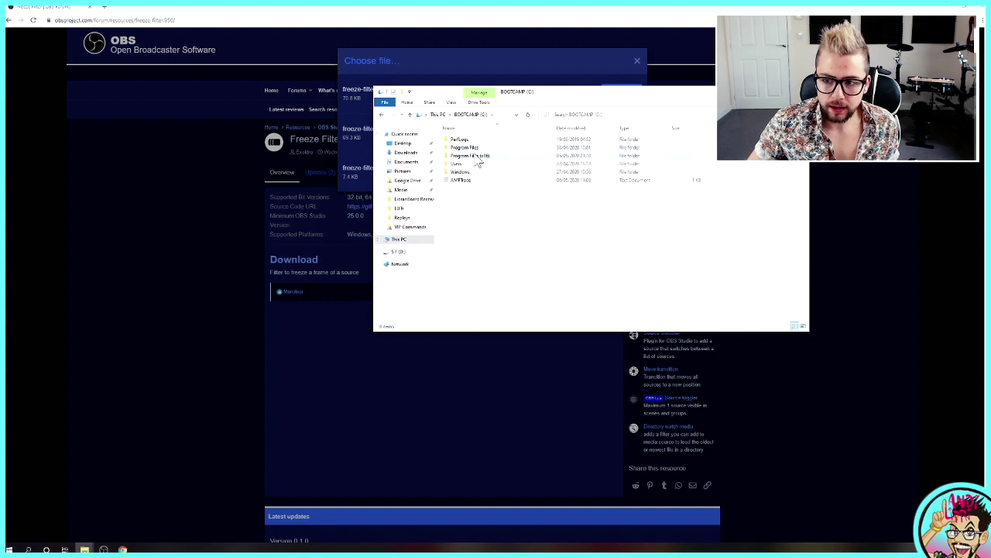
pyautogui.doubleClick(474, 157)
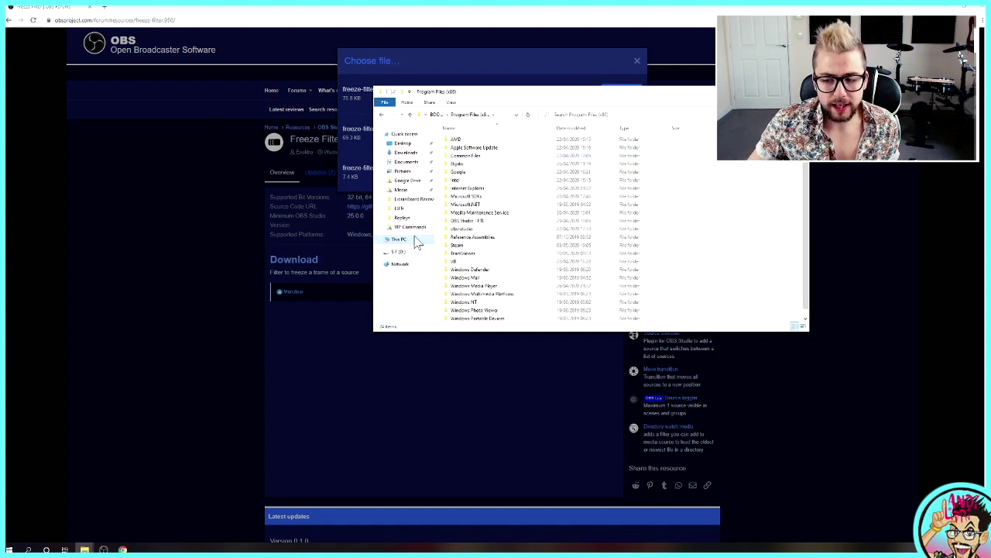
pyautogui.doubleClick(462, 230)
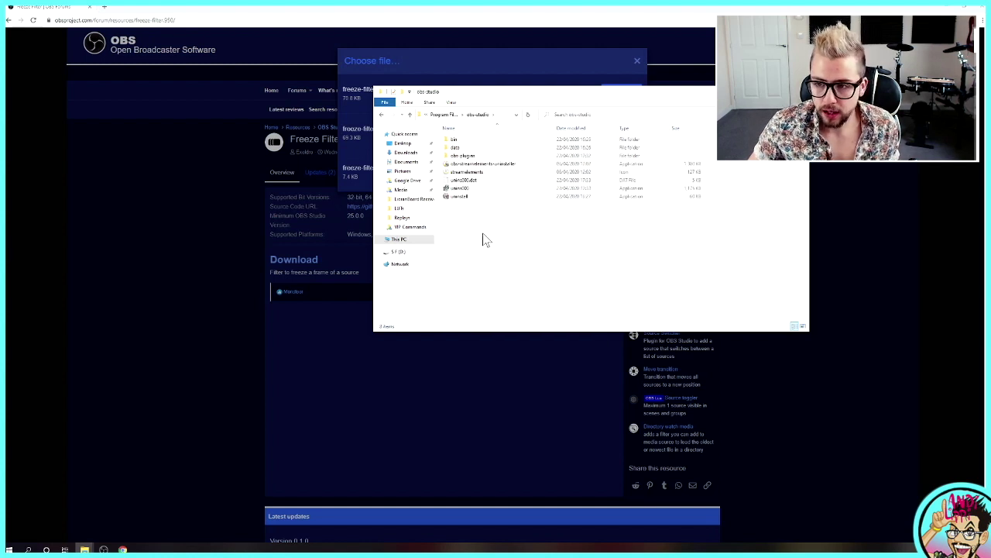
pyautogui.rightClick(483, 234)
pyautogui.click(510, 310)
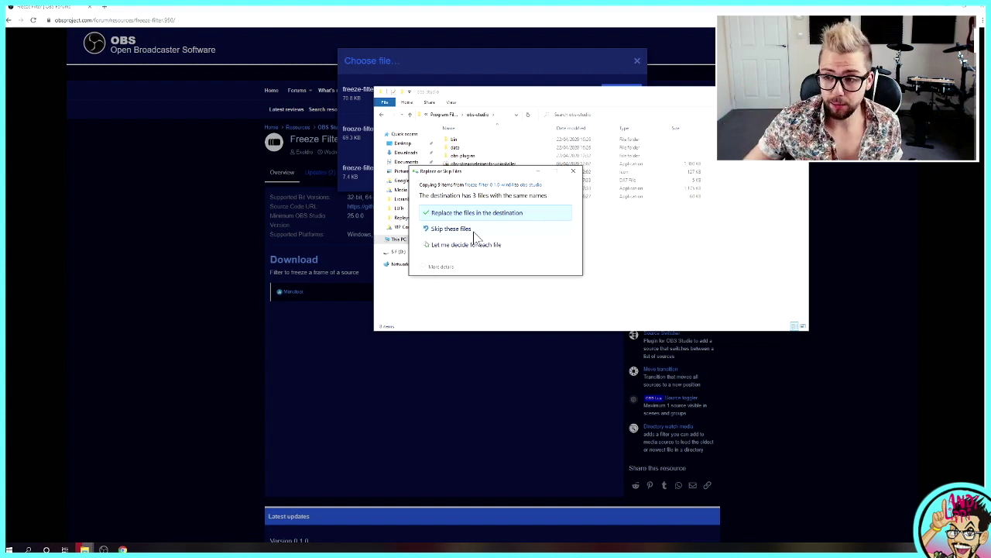
pyautogui.click(573, 172)
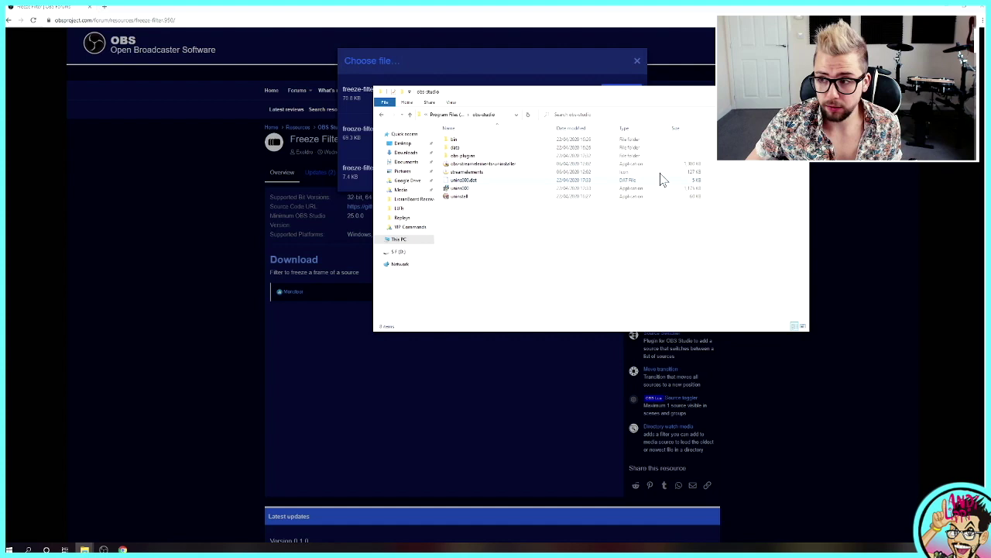
pyautogui.click(955, 7)
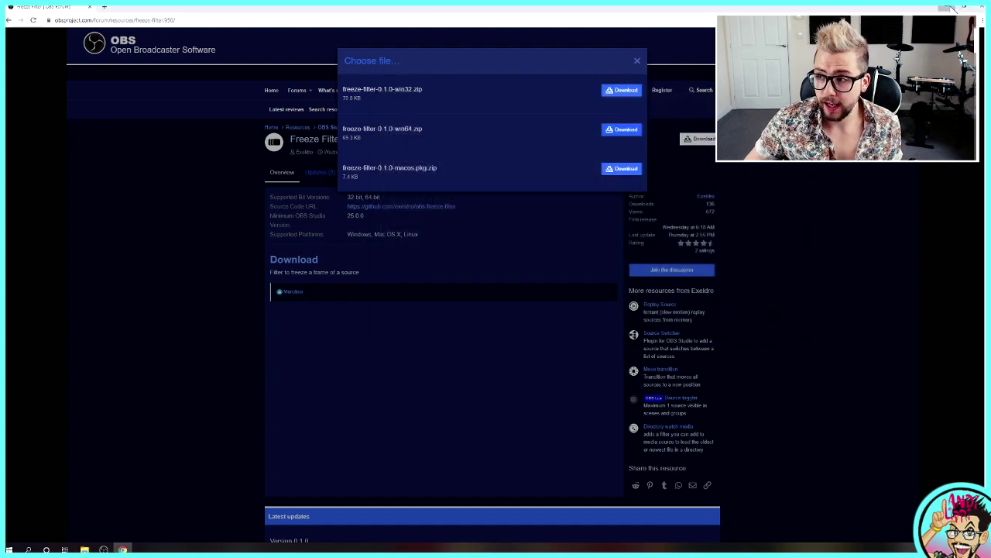
# - Bring the OBS Studio main window back to the front
pyautogui.click(954, 8)
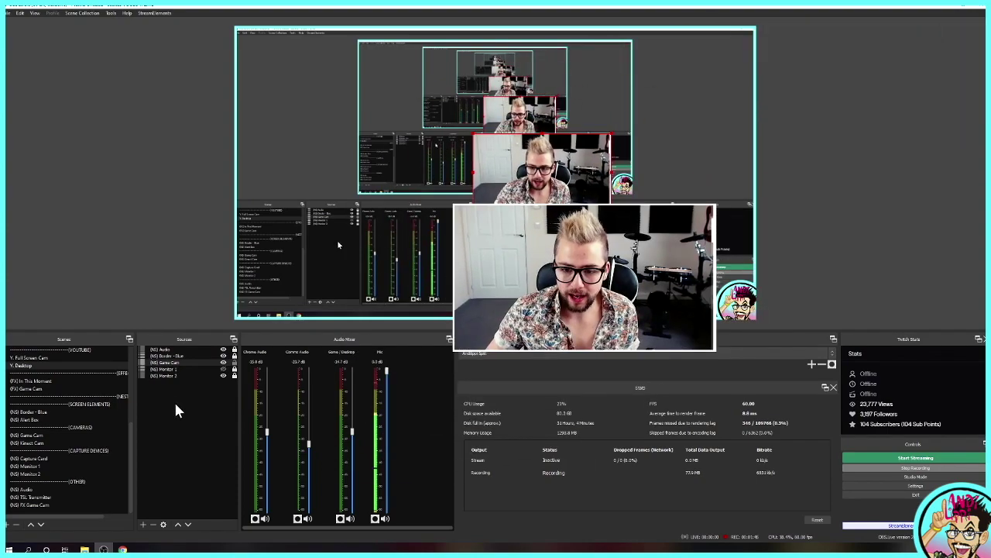
# - Add a Freeze filter named 'Freeze Test' in the (NS) Game Cam Filters window
pyautogui.rightClick(174, 362)
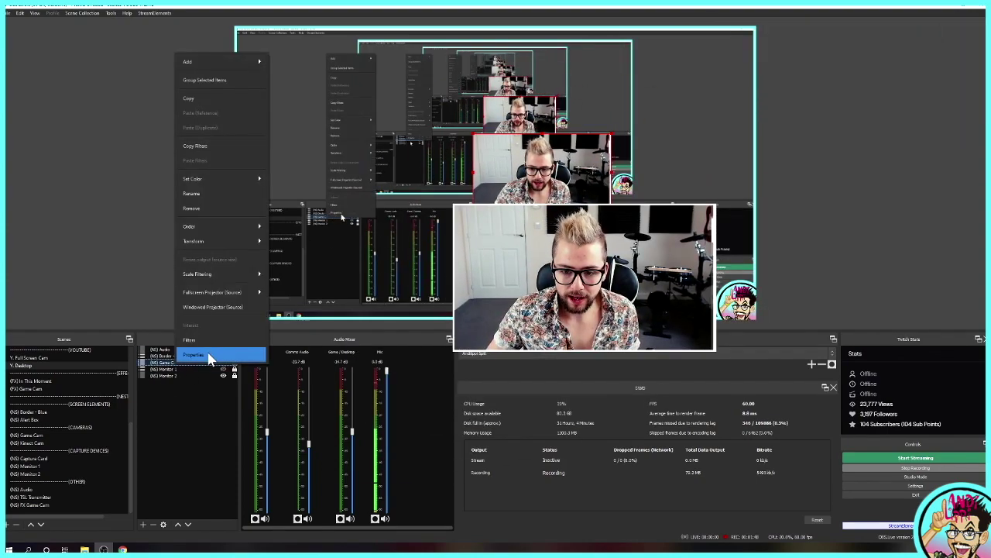
pyautogui.click(200, 340)
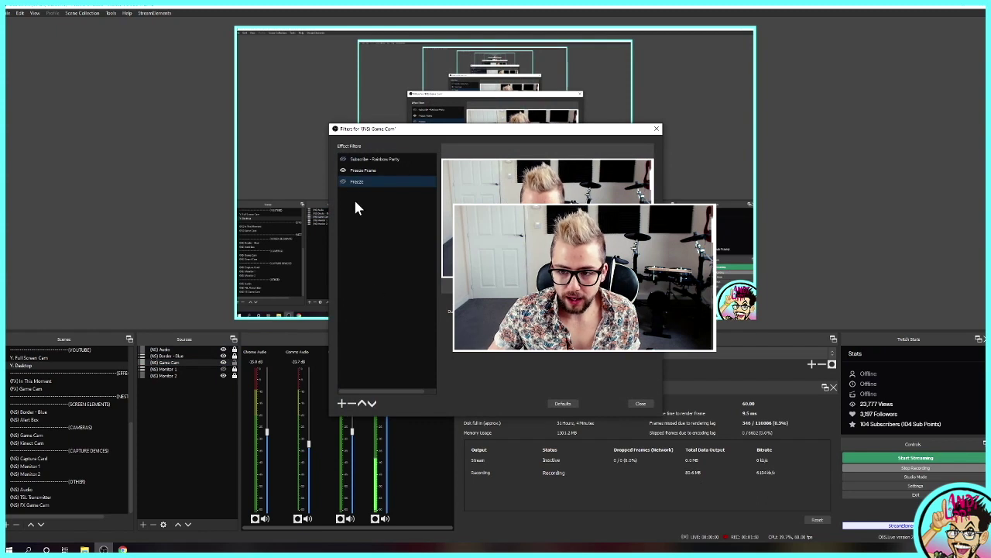
pyautogui.click(341, 403)
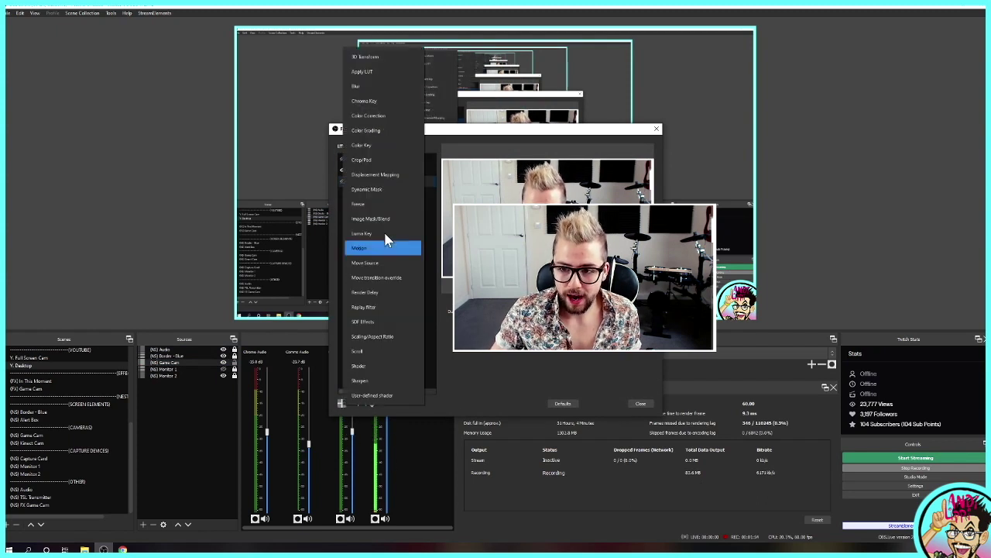
pyautogui.click(375, 205)
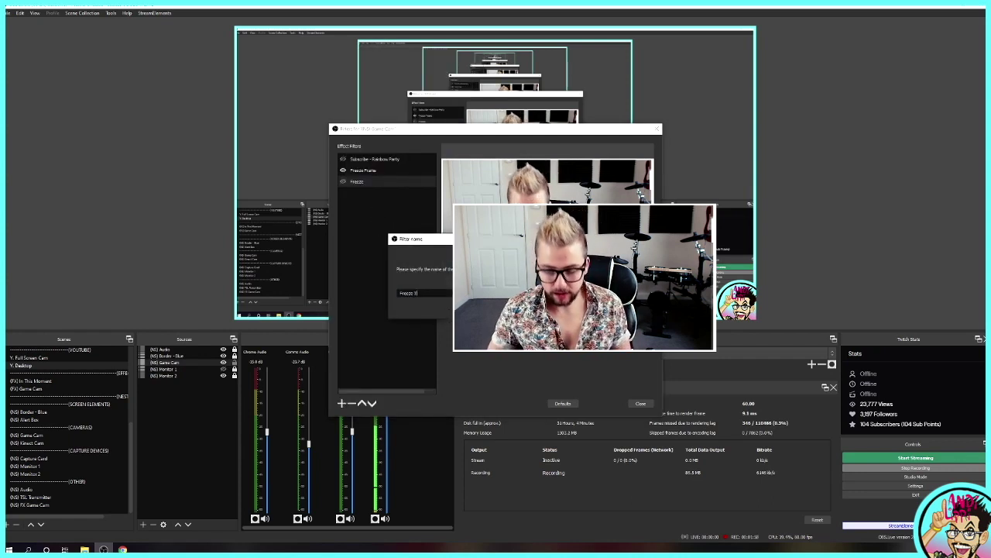
pyautogui.press('BackSpace')
pyautogui.write('lol')
pyautogui.press('Return')
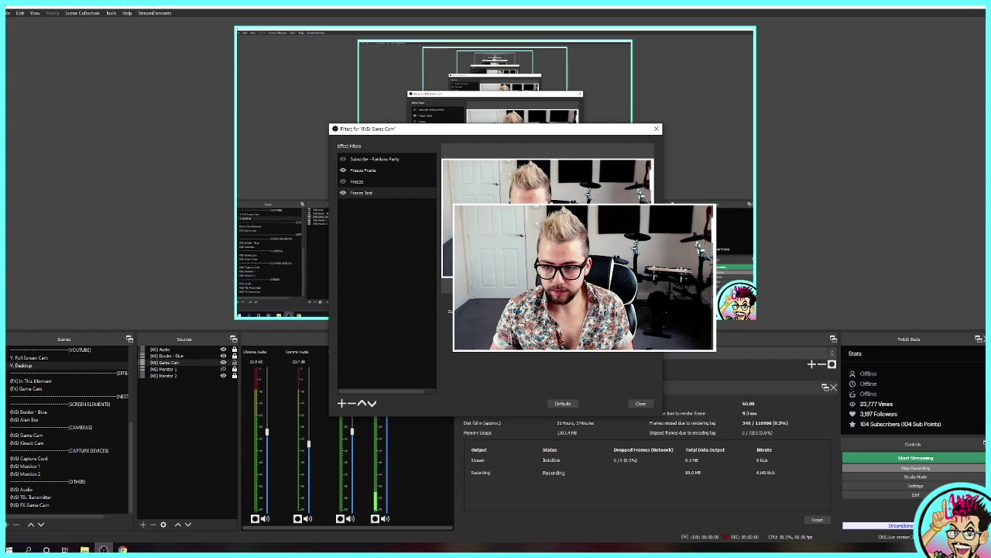
pyautogui.moveTo(474, 128); pyautogui.dragTo(785, 129)
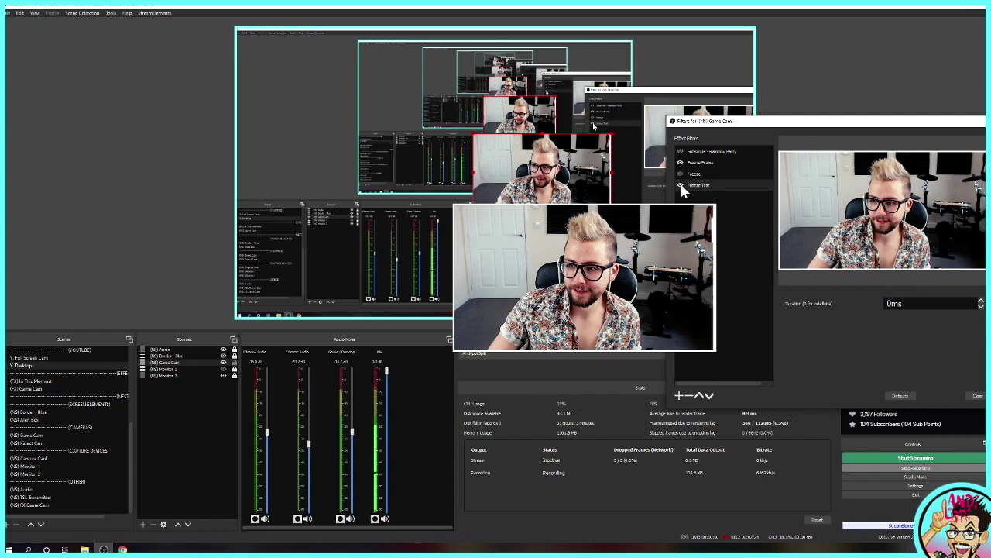
# - Enter 1000 as the Freeze Test filter's duration in milliseconds
pyautogui.moveTo(744, 128); pyautogui.dragTo(122, 87)
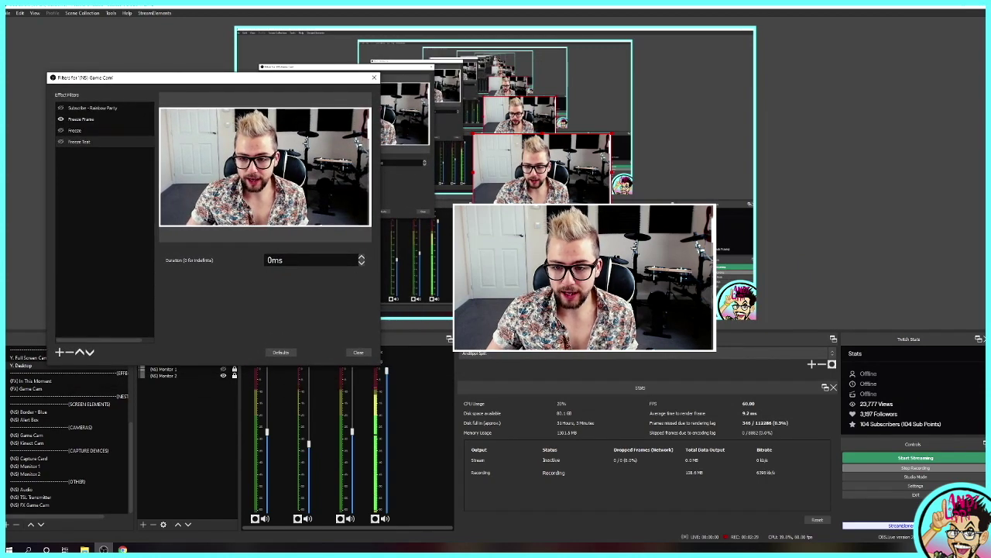
pyautogui.write('100')
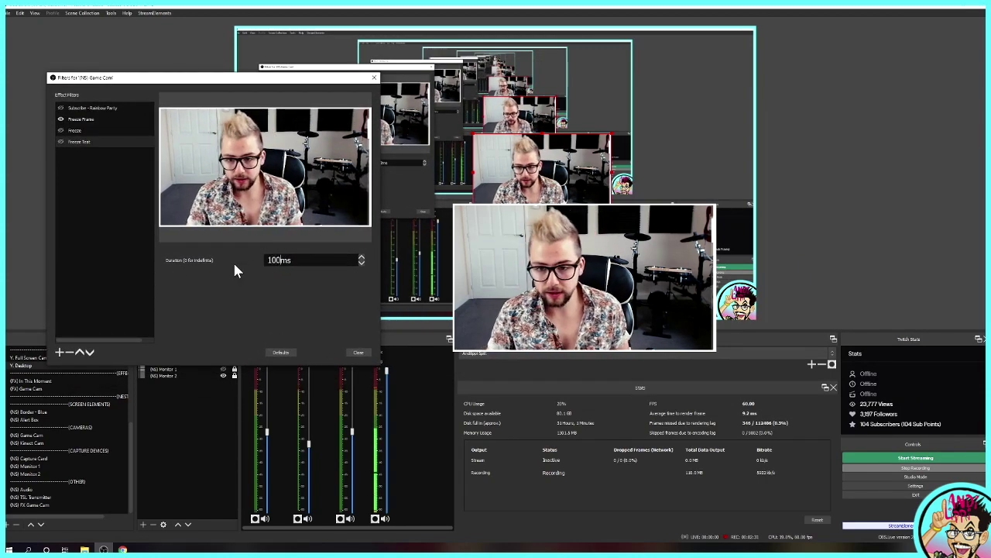
pyautogui.write('0')
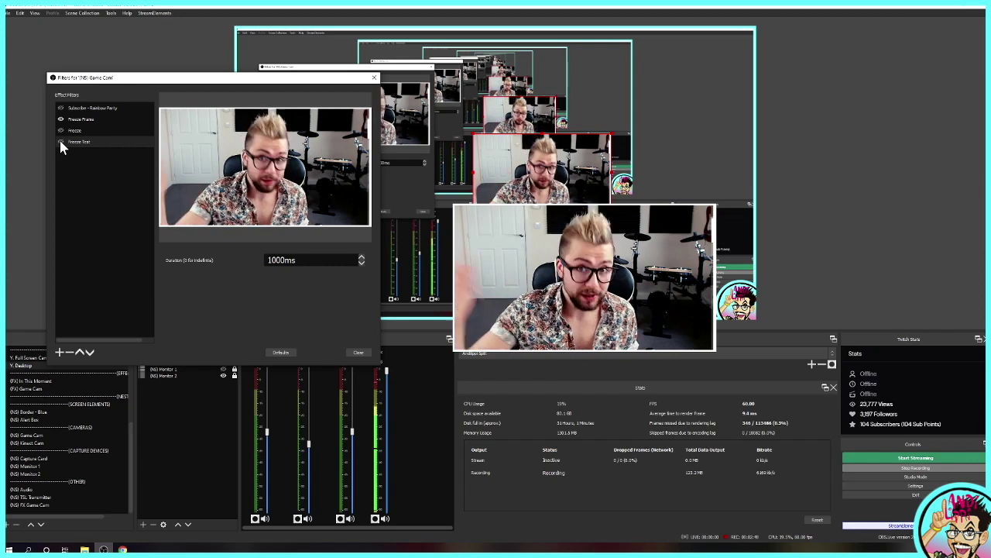
# - Close the Filters window, open Settings > Hotkeys, and scroll to the (NS) Game Cam freeze entries
pyautogui.click(375, 79)
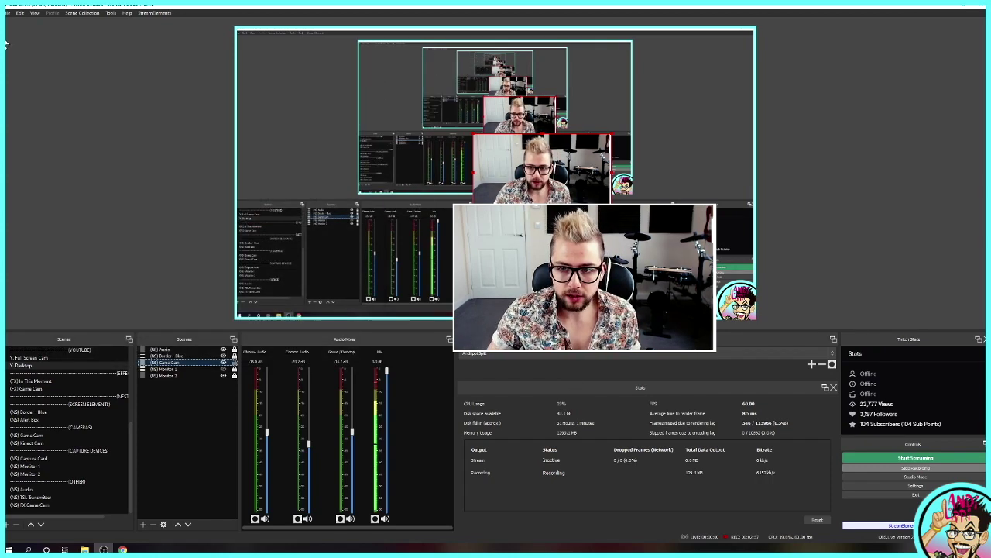
pyautogui.click(10, 15)
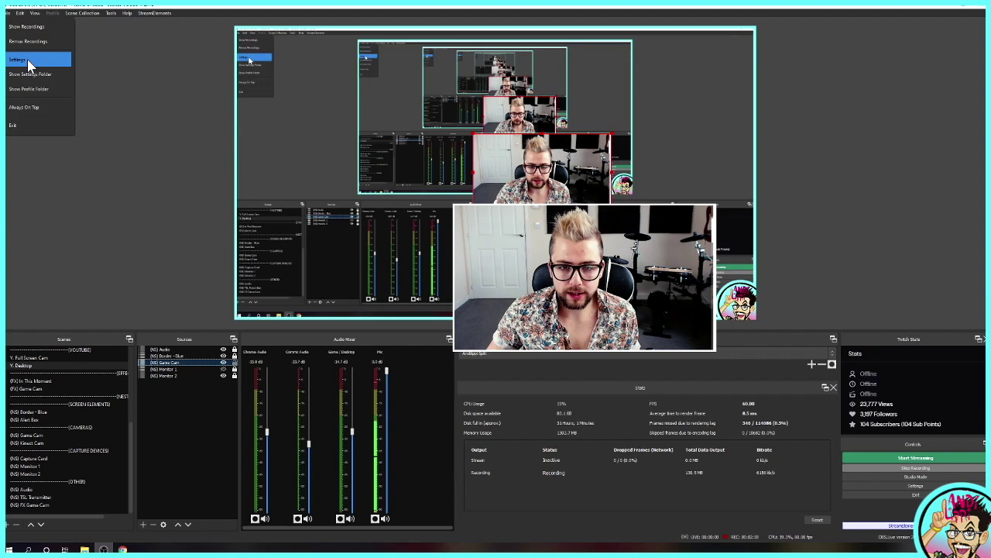
pyautogui.press('Escape')
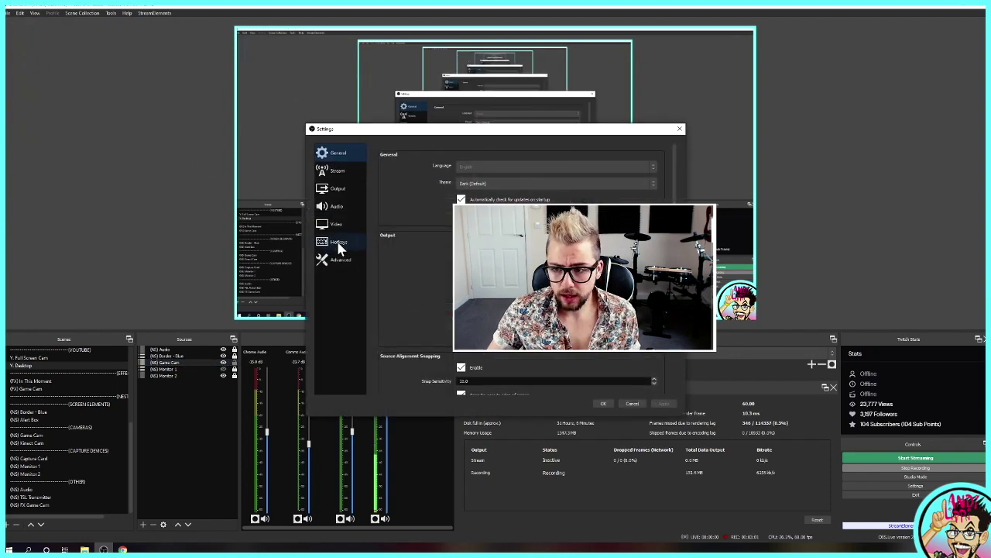
pyautogui.click(338, 244)
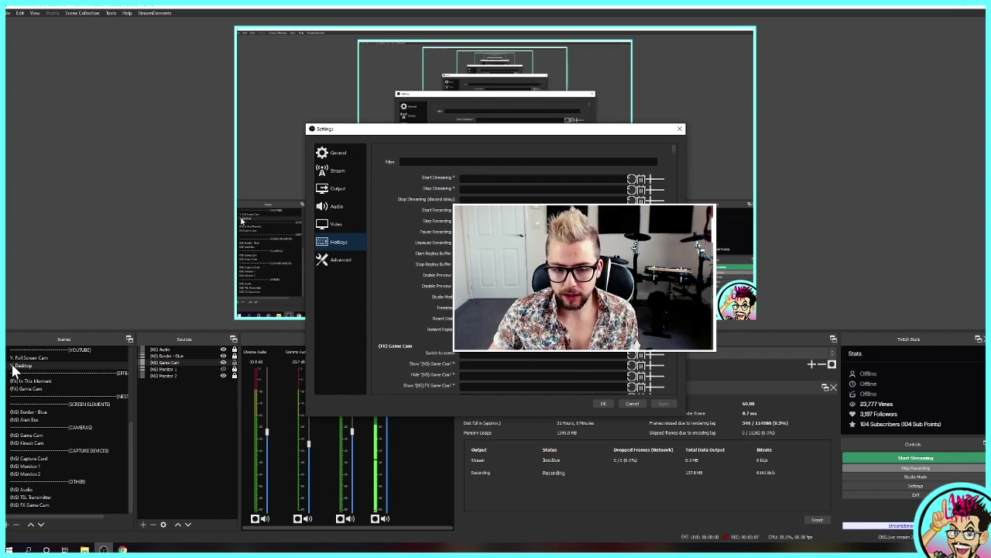
pyautogui.scroll(-10, 673, 155)
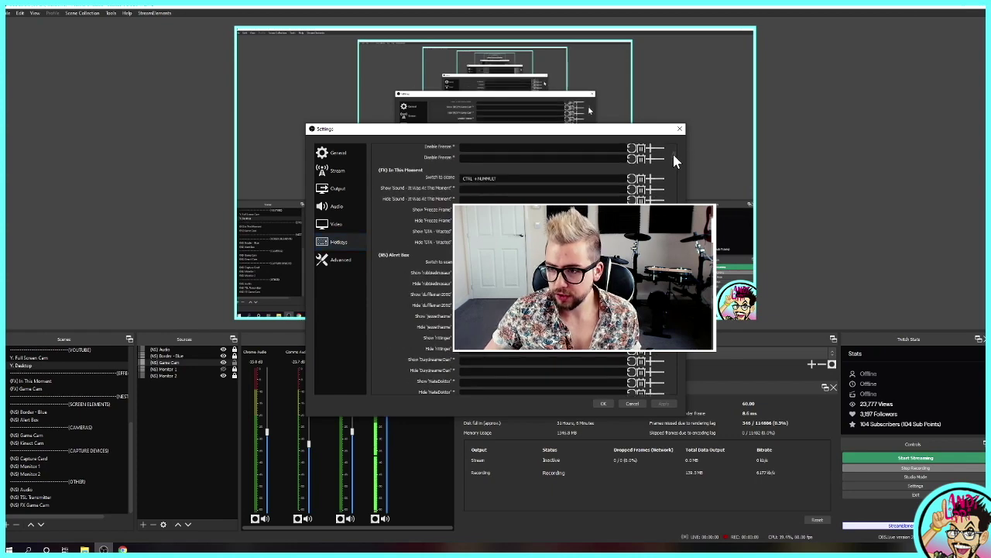
pyautogui.scroll(-10, 673, 163)
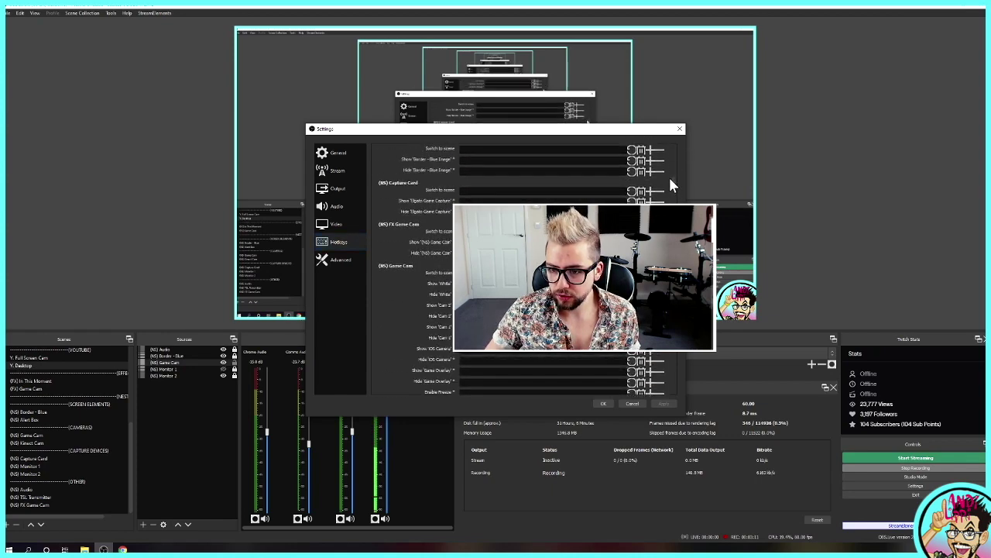
pyautogui.scroll(-3, 670, 186)
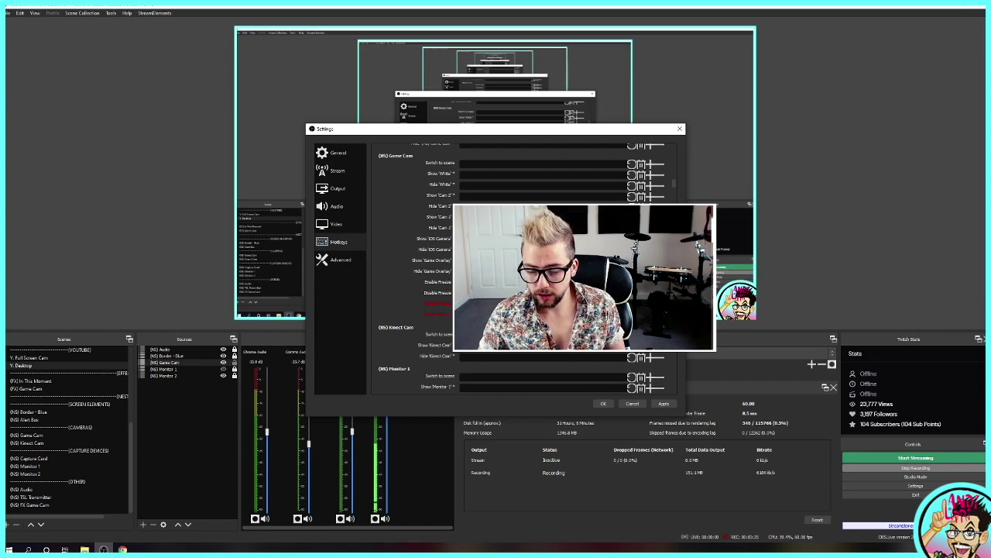
# - Apply the new Game Cam freeze hotkeys and close the Settings window
pyautogui.moveTo(467, 136); pyautogui.dragTo(699, 218)
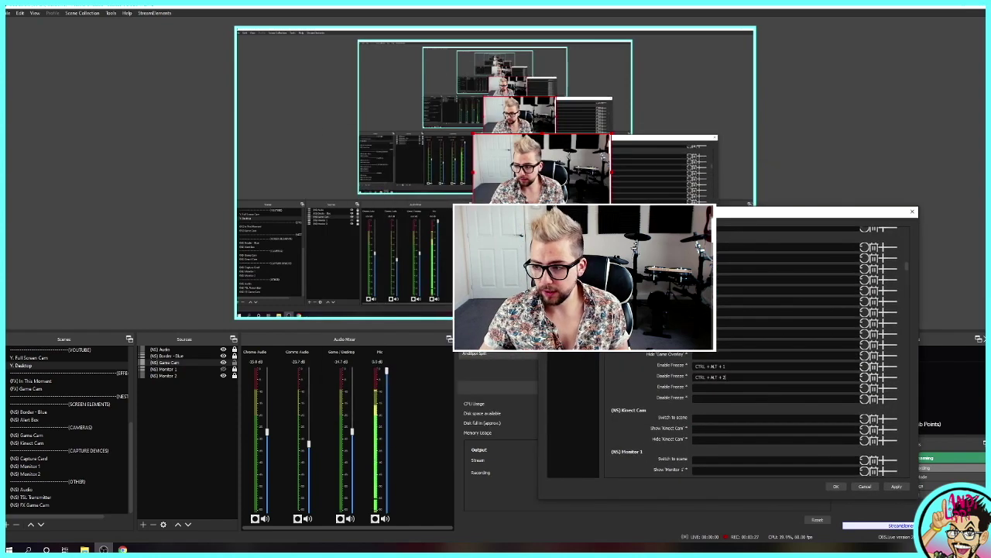
pyautogui.click(894, 487)
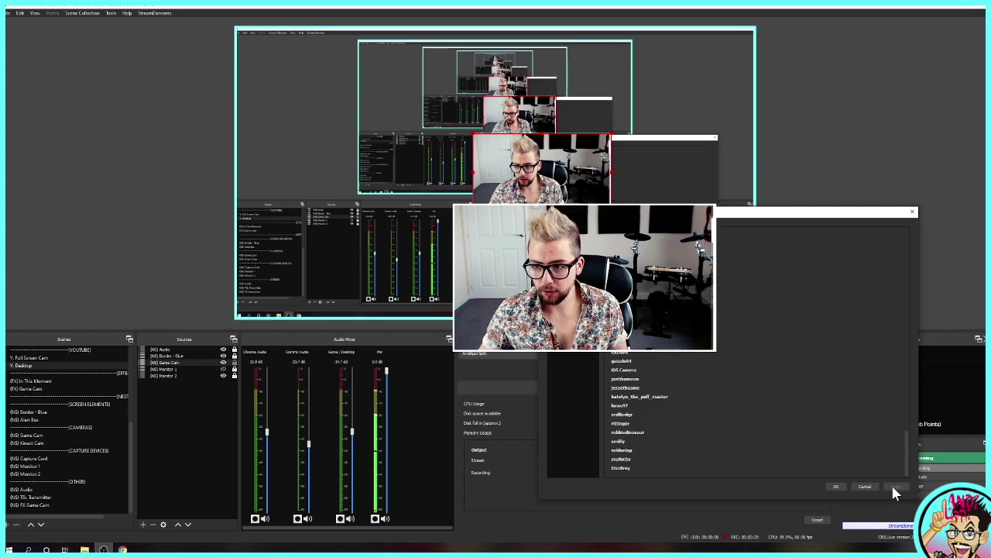
pyautogui.click(914, 212)
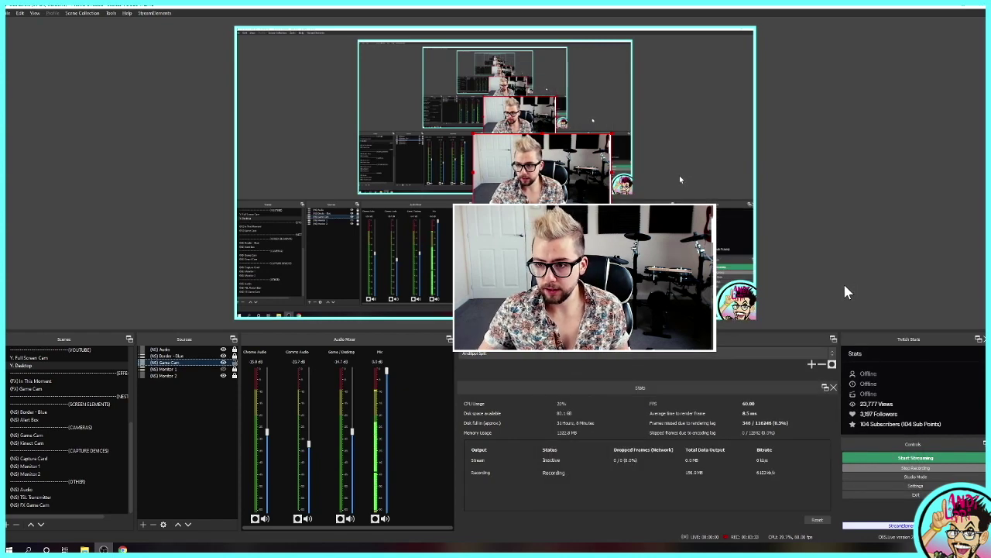